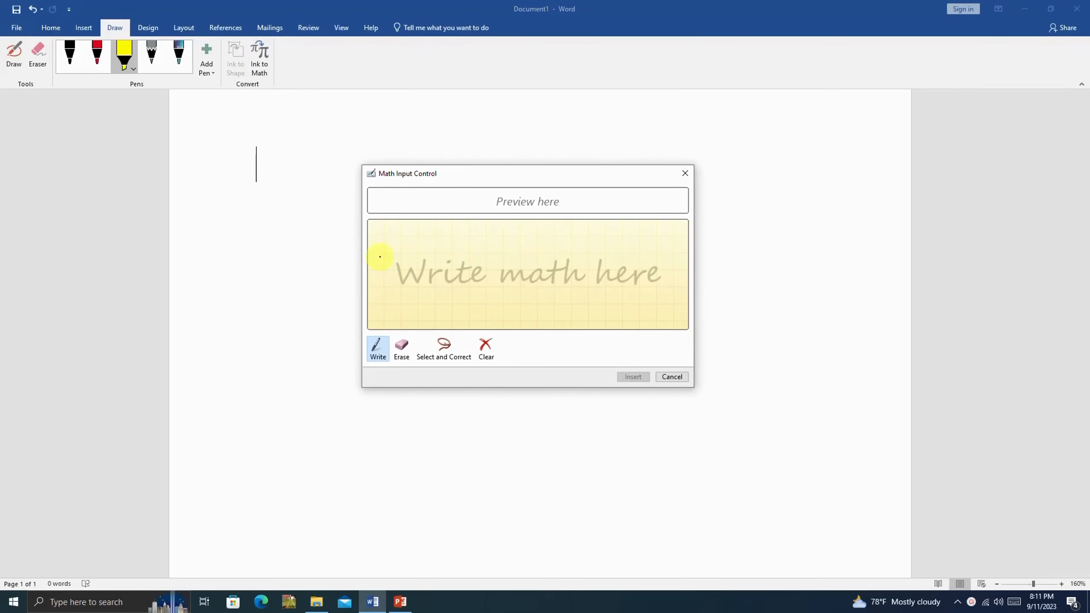
Handwrite the quadratic equation 5x² + 7x + 2 = 0 and insert it into the document
mouse_move(380, 256)
mouse_down()
mouse_move(377, 279)
mouse_move(398, 257)
mouse_move(426, 277)
mouse_move(425, 255)
mouse_move(437, 251)
mouse_move(447, 280)
mouse_move(487, 253)
mouse_move(478, 291)
mouse_move(503, 257)
mouse_move(511, 283)
mouse_move(574, 254)
mouse_move(562, 276)
mouse_move(588, 275)
mouse_up()
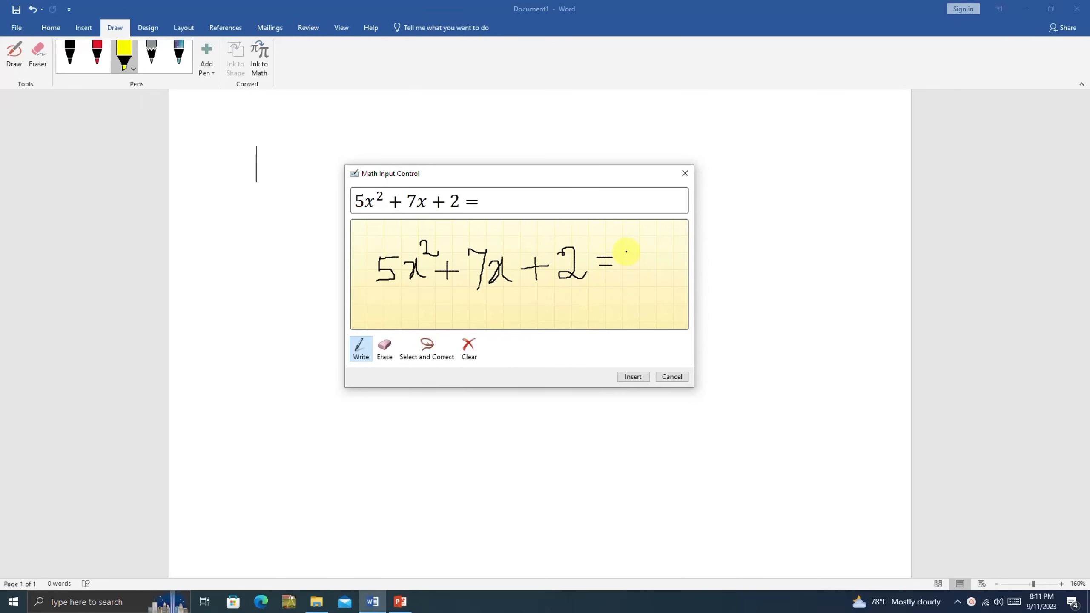
mouse_move(624, 263)
mouse_down()
mouse_move(642, 260)
mouse_move(625, 252)
mouse_up()
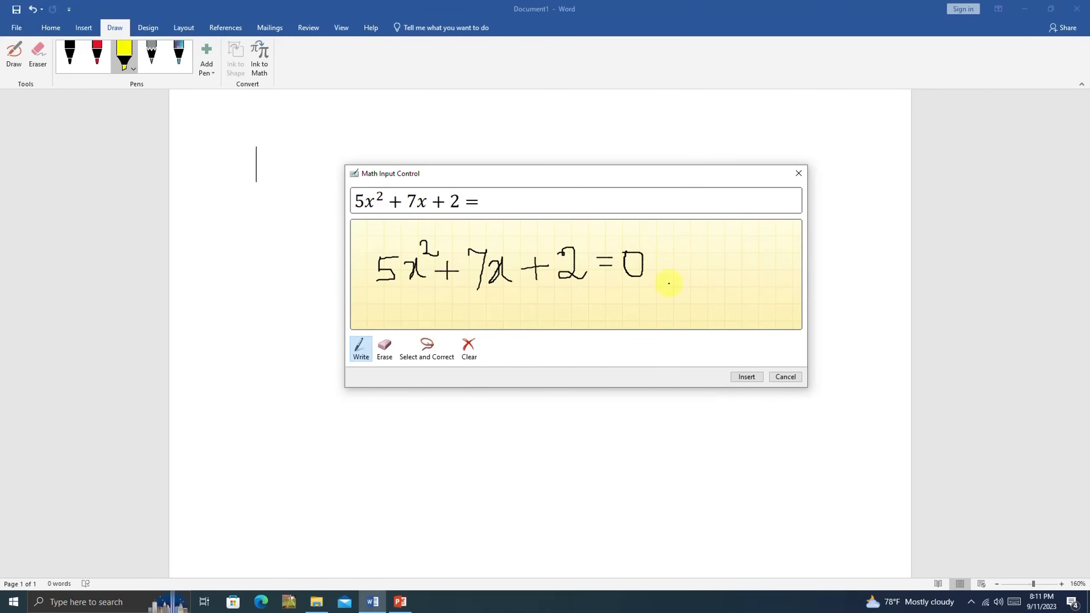
click(762, 375)
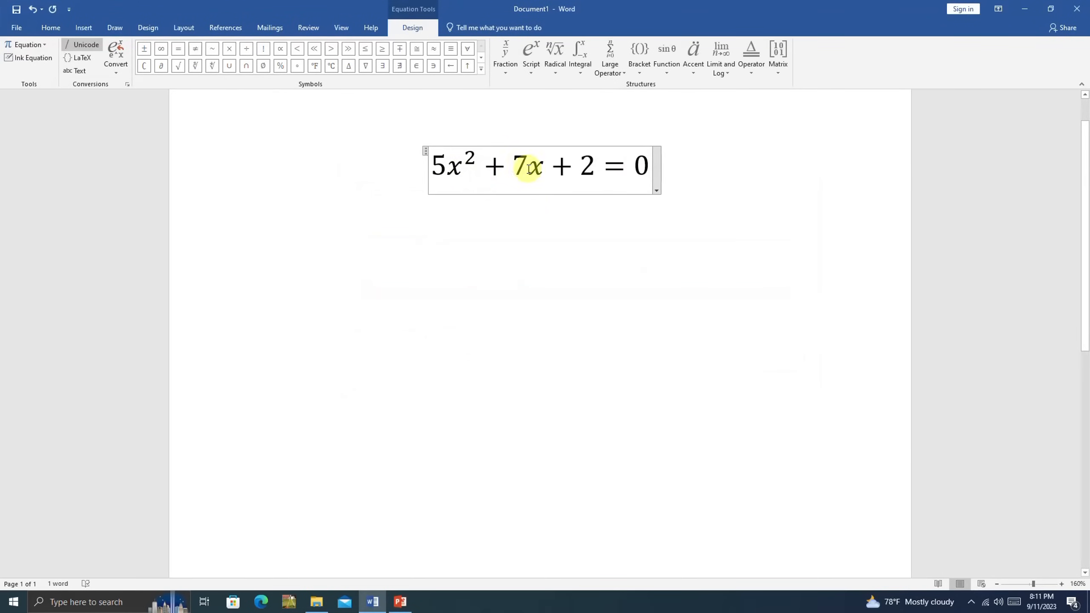
Start a new handwritten equation two lines below the quadratic and write an integral sign with limits 1 and 2
click(690, 185)
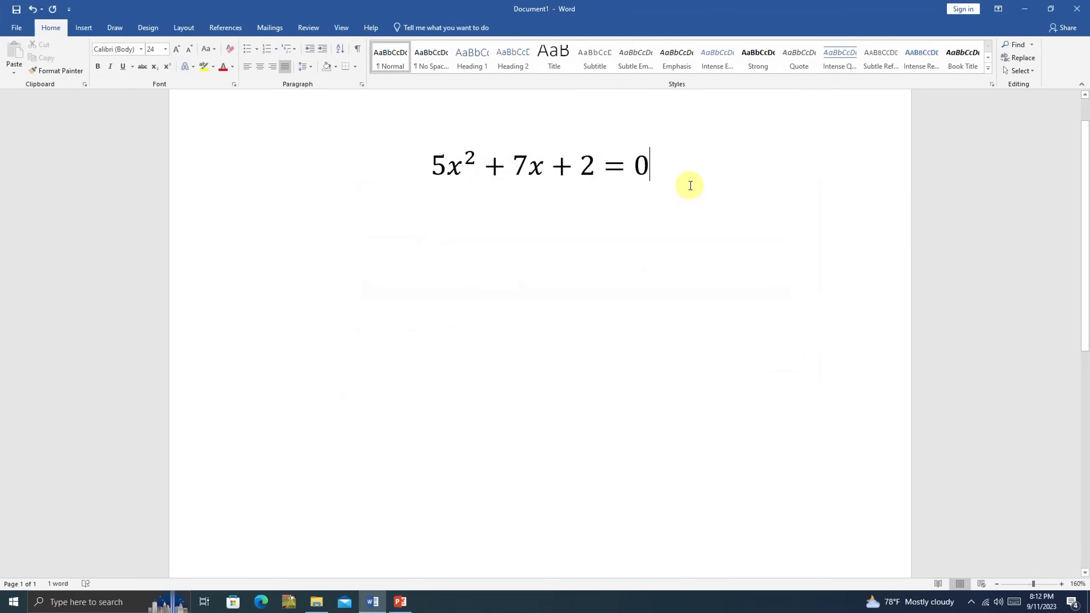
key(Return)
key(Return)
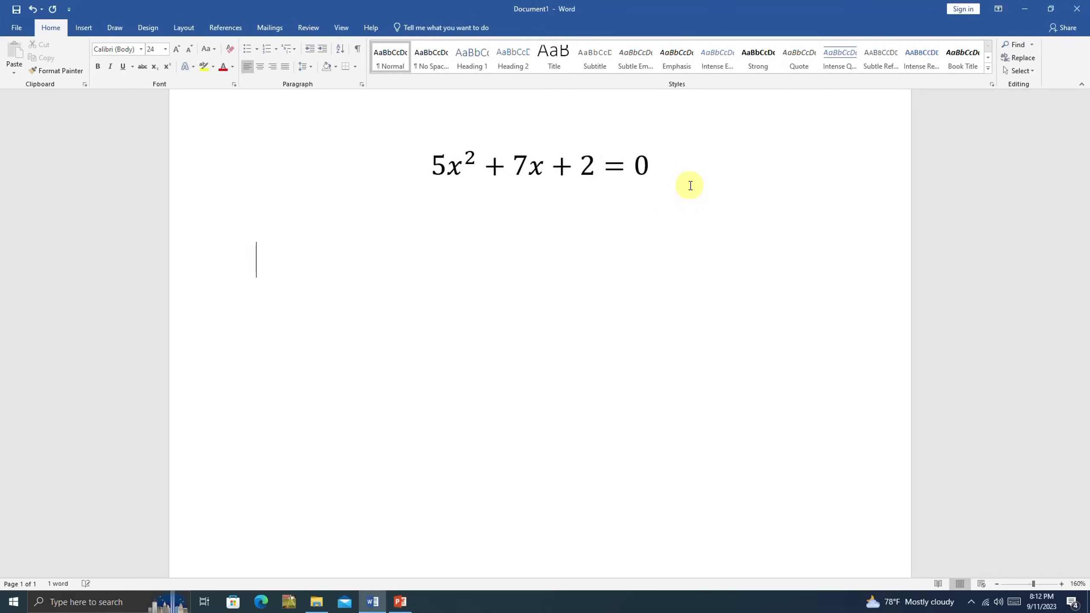
click(114, 28)
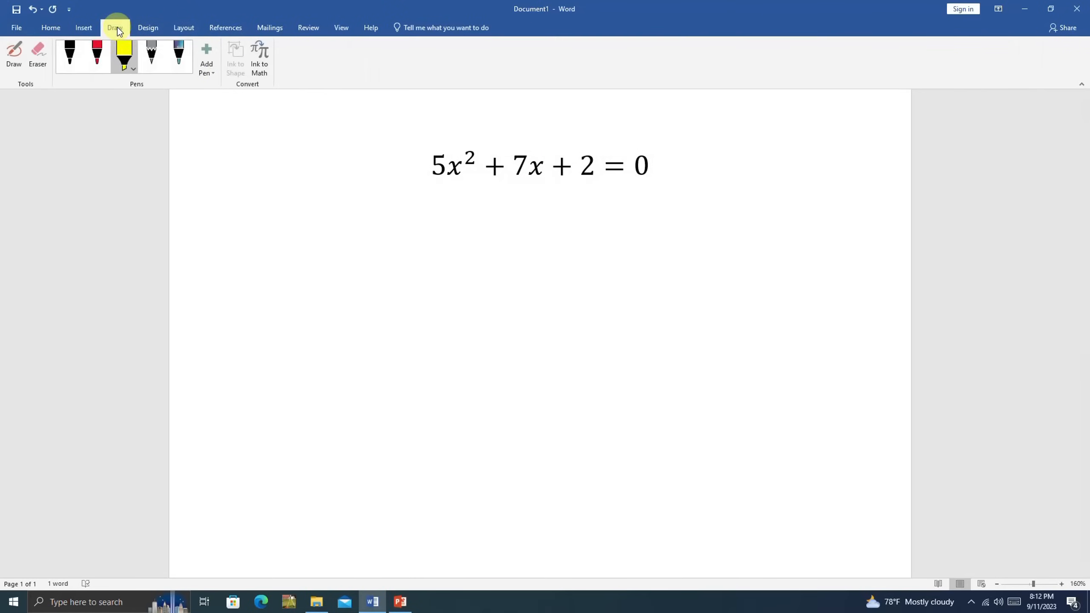
click(264, 56)
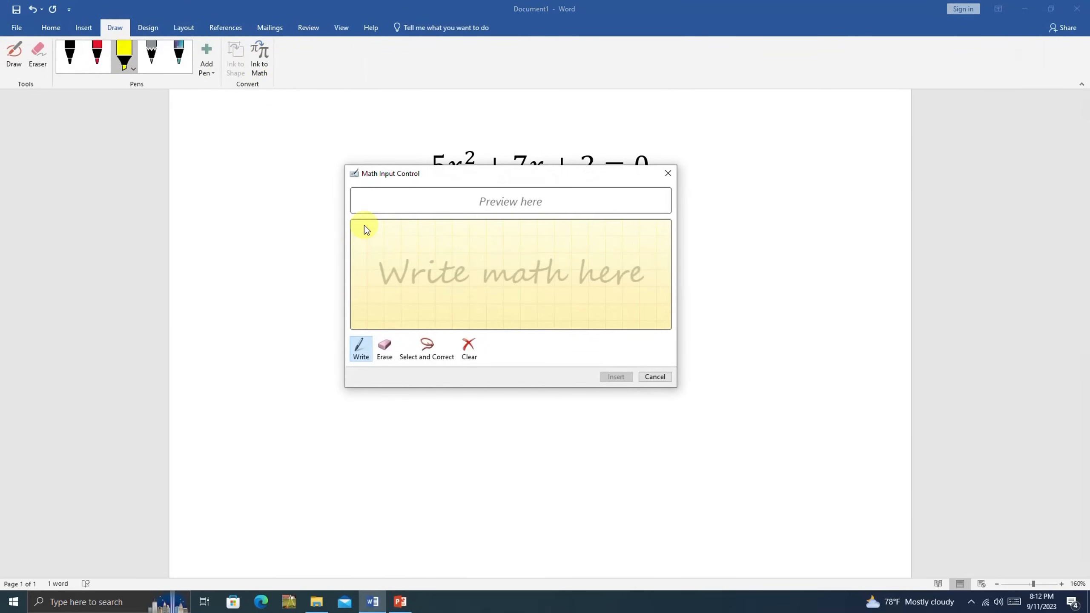
drag(407, 236, 401, 313)
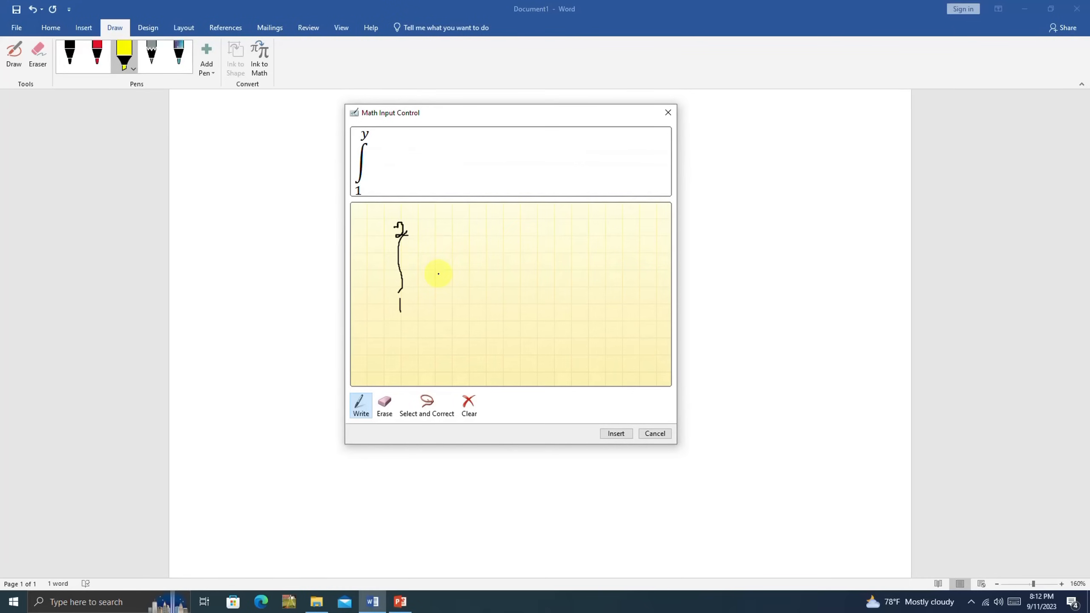
Erase and rewrite the integral's upper limit as 2, complete the expression with 5x dx, and insert it
click(385, 404)
drag(414, 226, 405, 224)
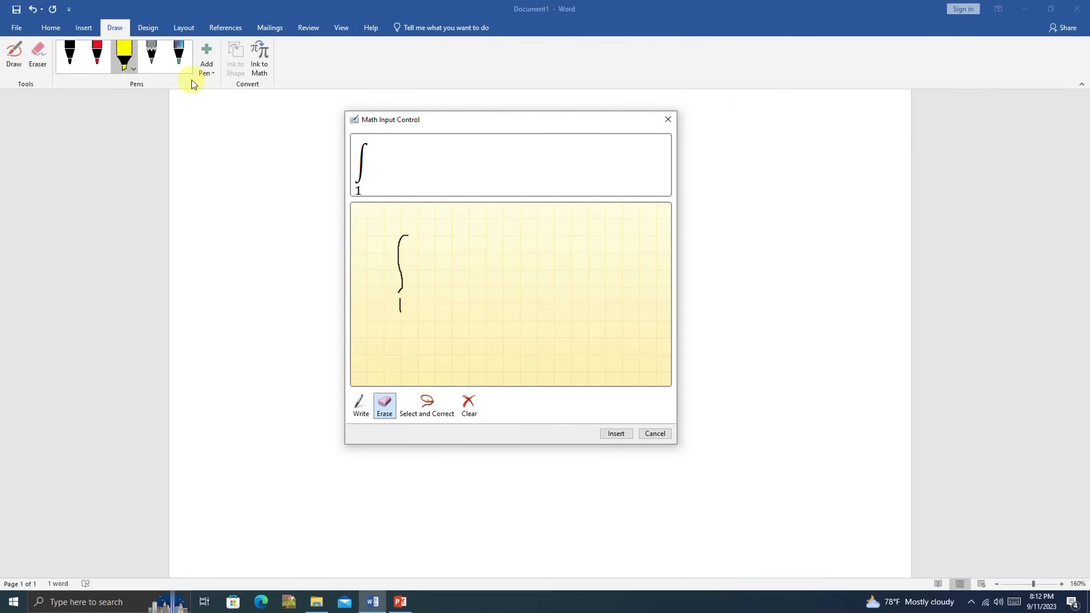
click(360, 404)
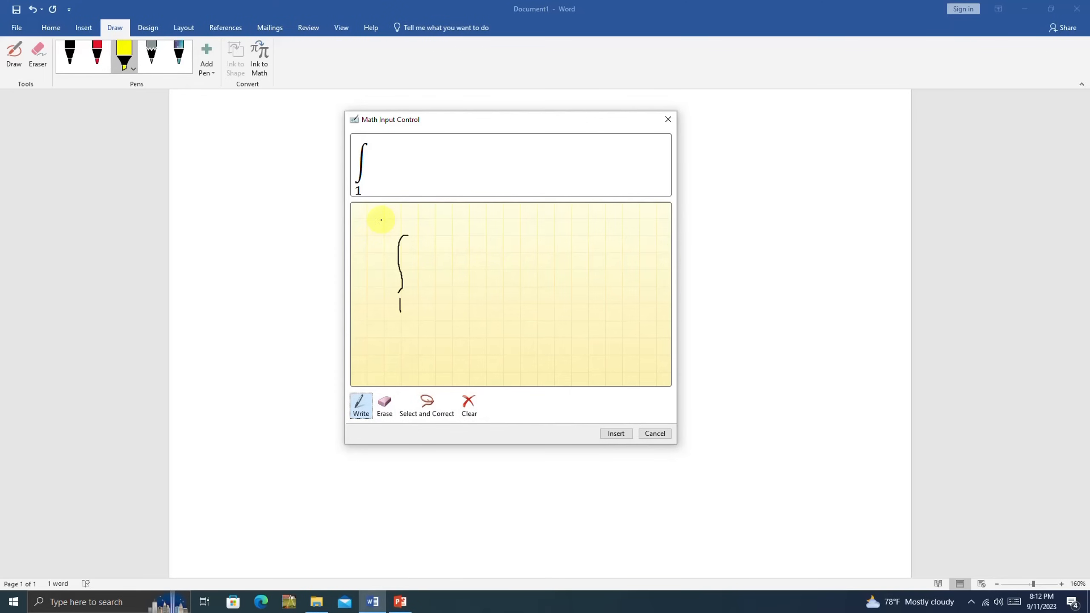
mouse_move(397, 216)
mouse_down()
mouse_move(419, 278)
mouse_move(437, 253)
mouse_move(458, 279)
mouse_move(501, 263)
mouse_move(508, 277)
mouse_move(529, 272)
mouse_up()
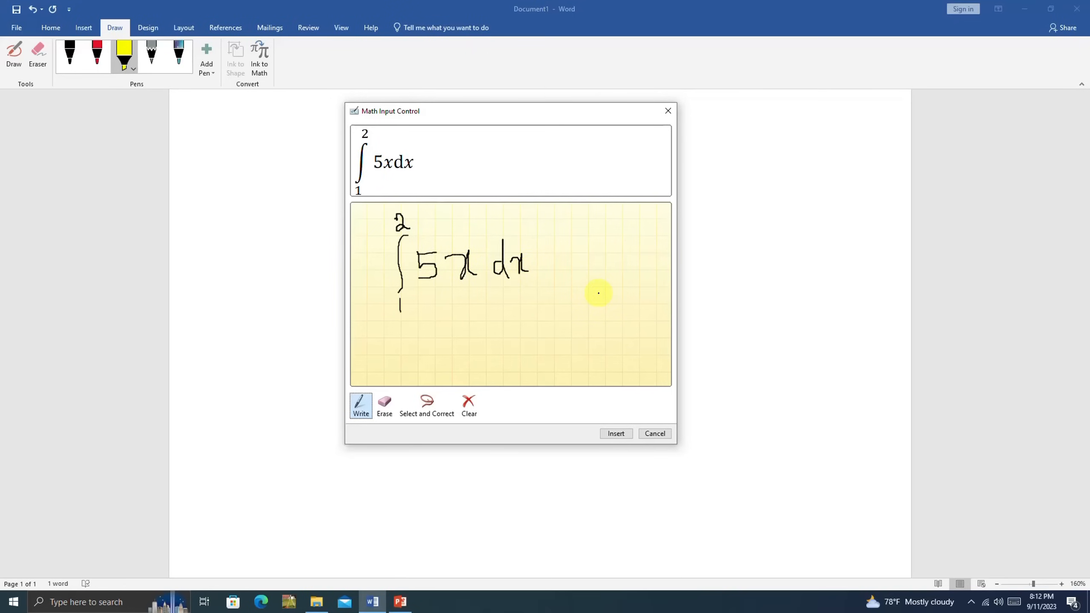
click(624, 433)
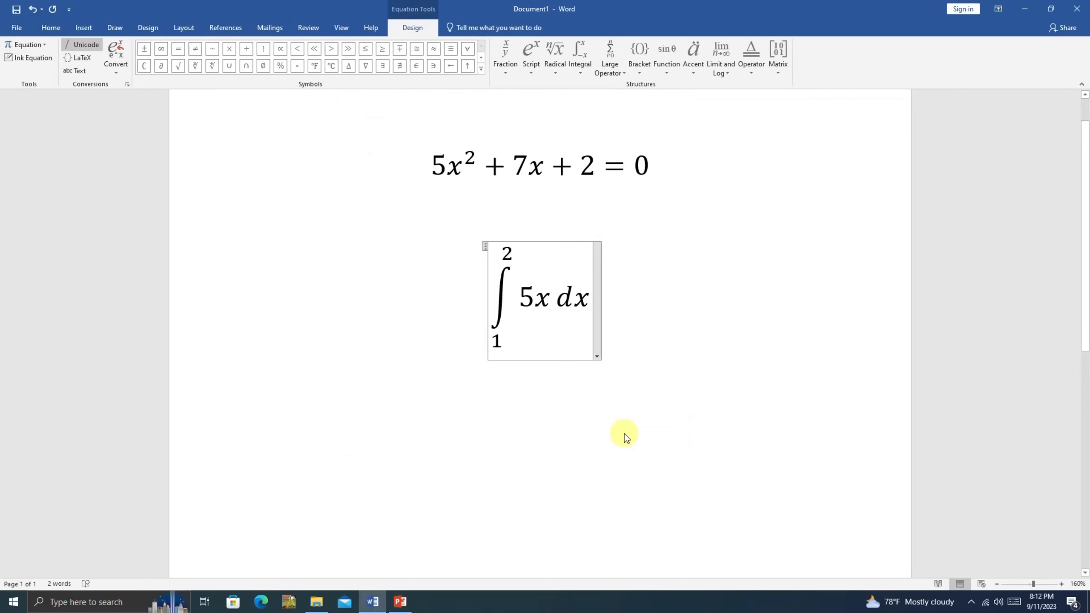
Handwrite the summation of x² from x=3 to 10 and insert it below the integral
click(624, 433)
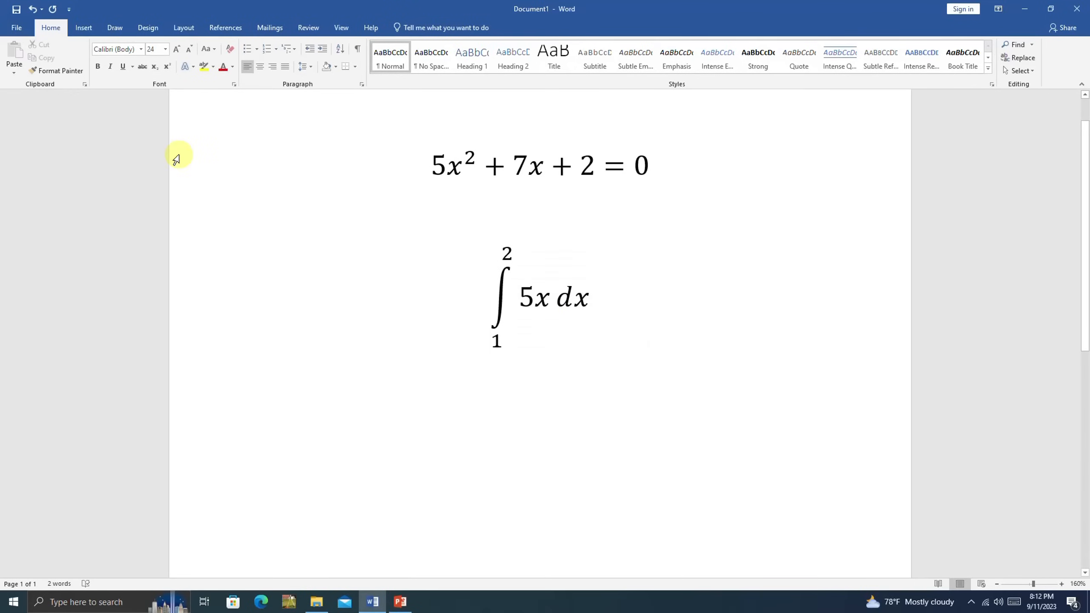
click(114, 28)
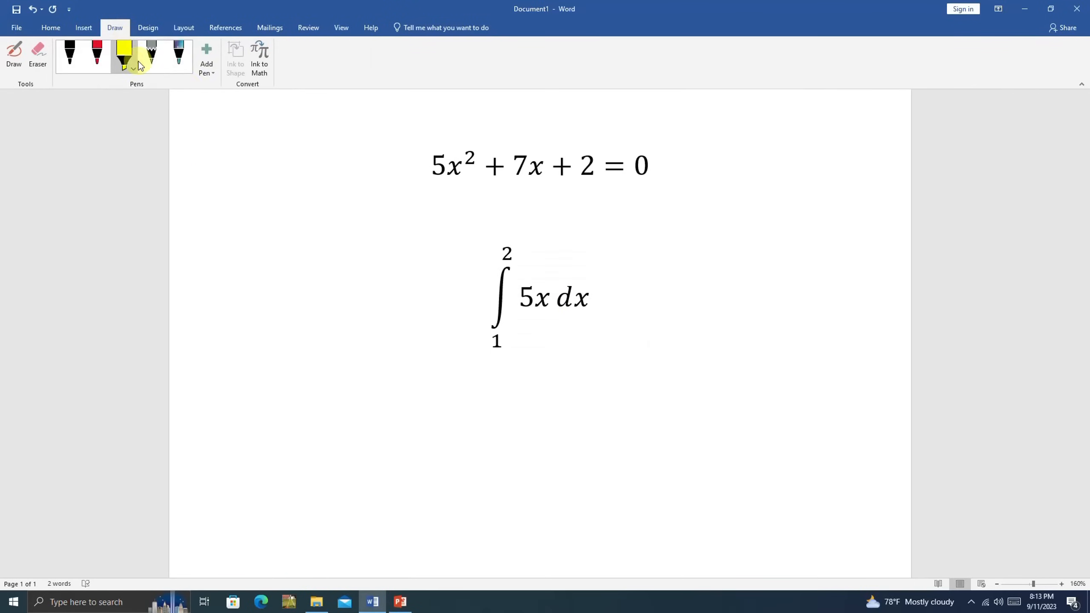
click(262, 59)
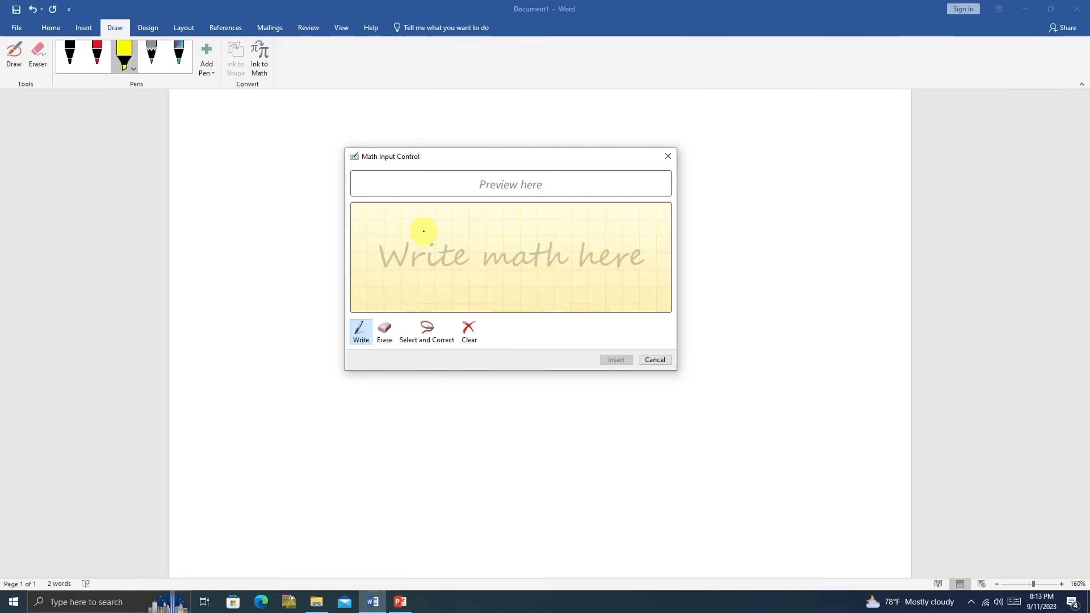
mouse_move(462, 223)
mouse_down()
mouse_move(402, 232)
mouse_move(451, 251)
mouse_move(492, 237)
mouse_move(489, 254)
mouse_move(529, 224)
mouse_up()
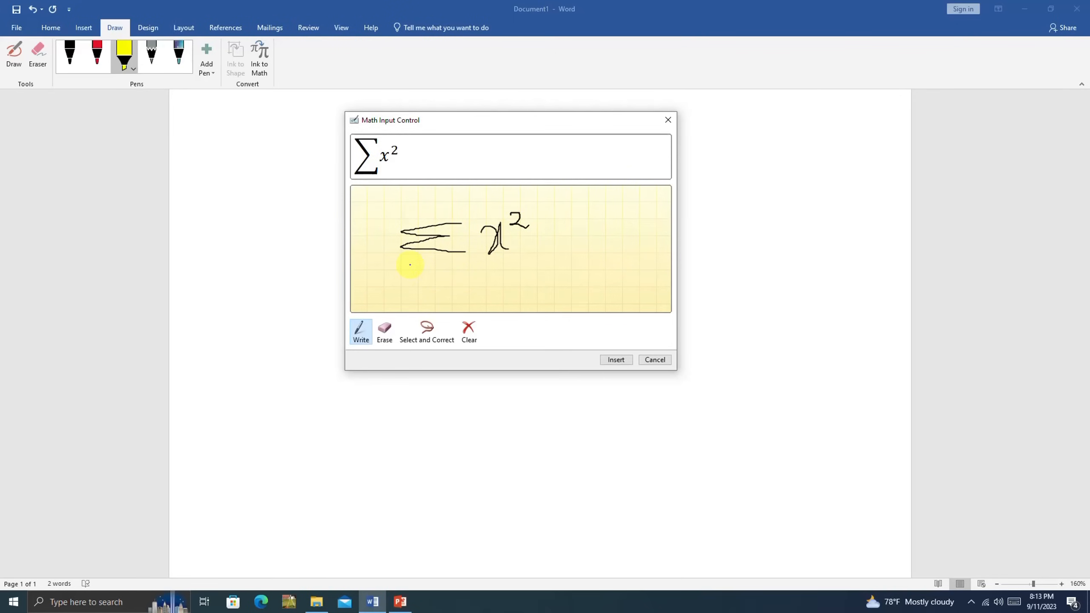
mouse_move(430, 270)
mouse_down()
mouse_move(458, 269)
mouse_move(446, 283)
mouse_up()
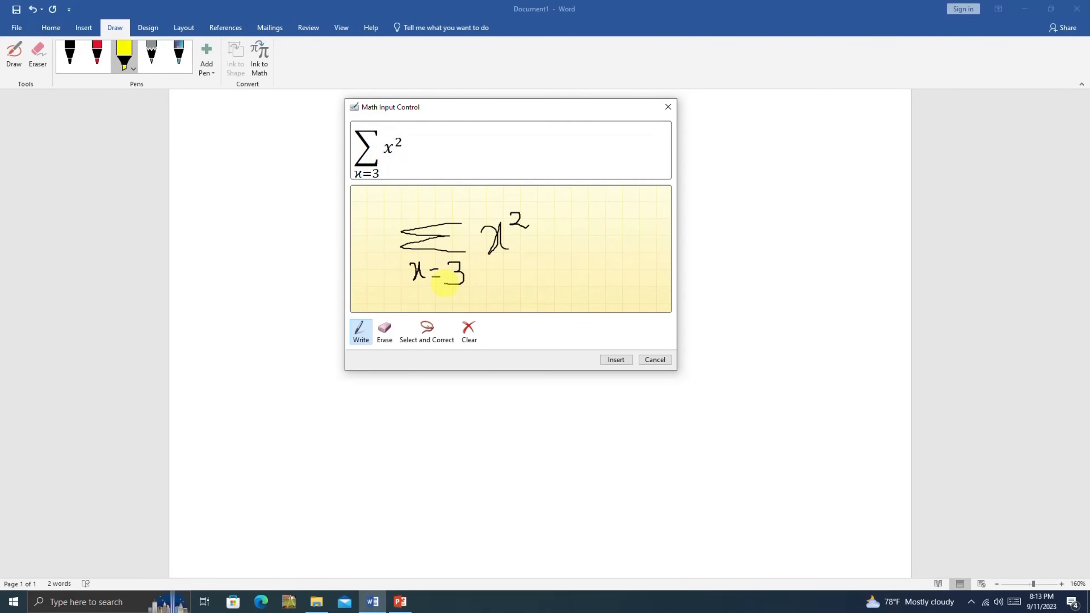
drag(434, 207, 435, 201)
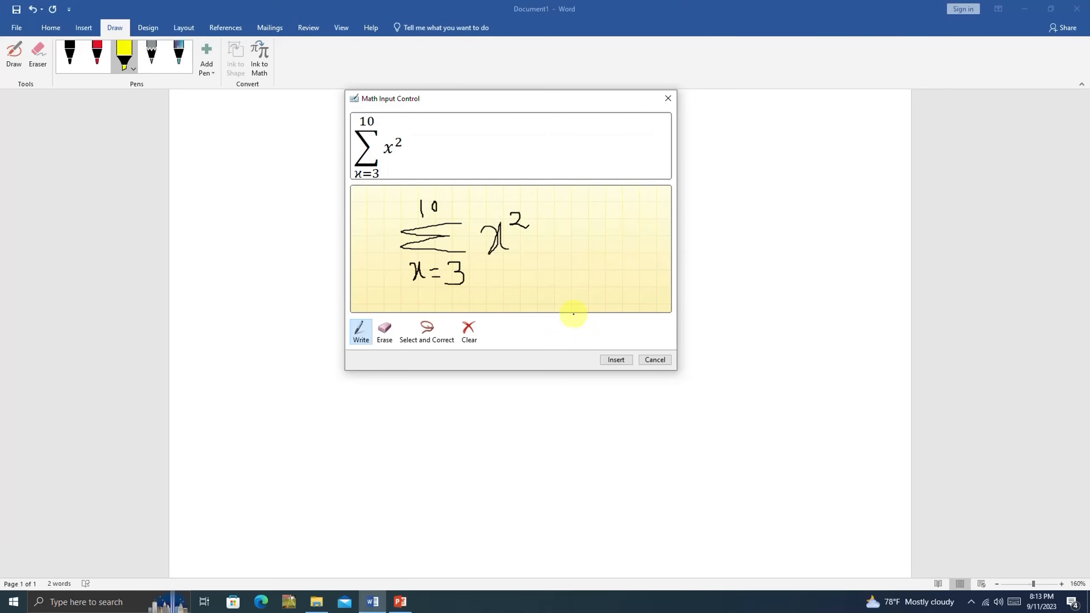
click(616, 360)
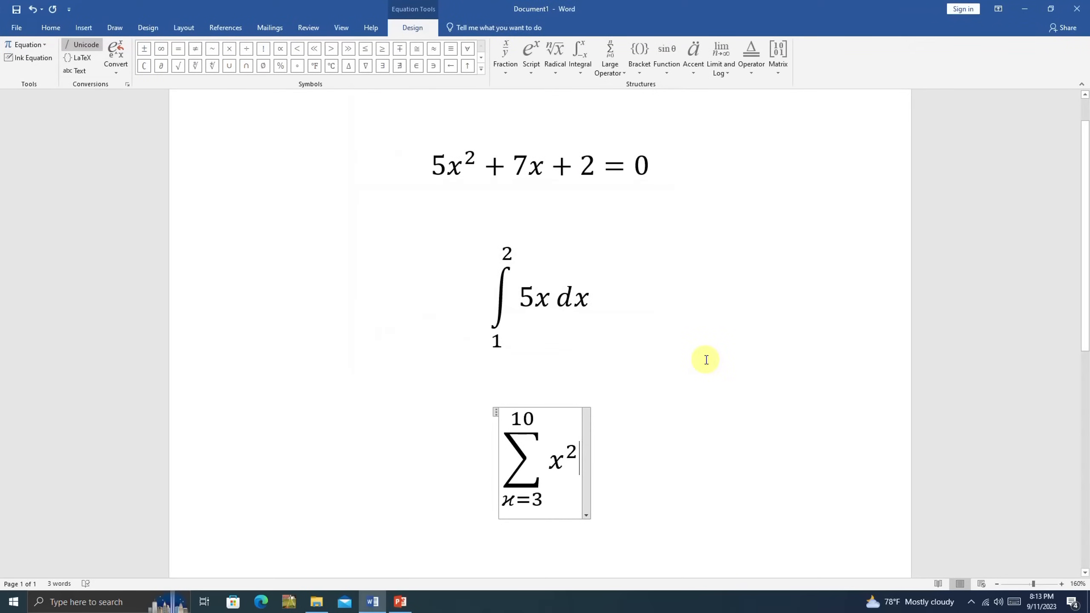
Handwrite the combination expression 5C1, with the 1 as a subscript, and insert it below the summation
scroll(706, 360, down, 6)
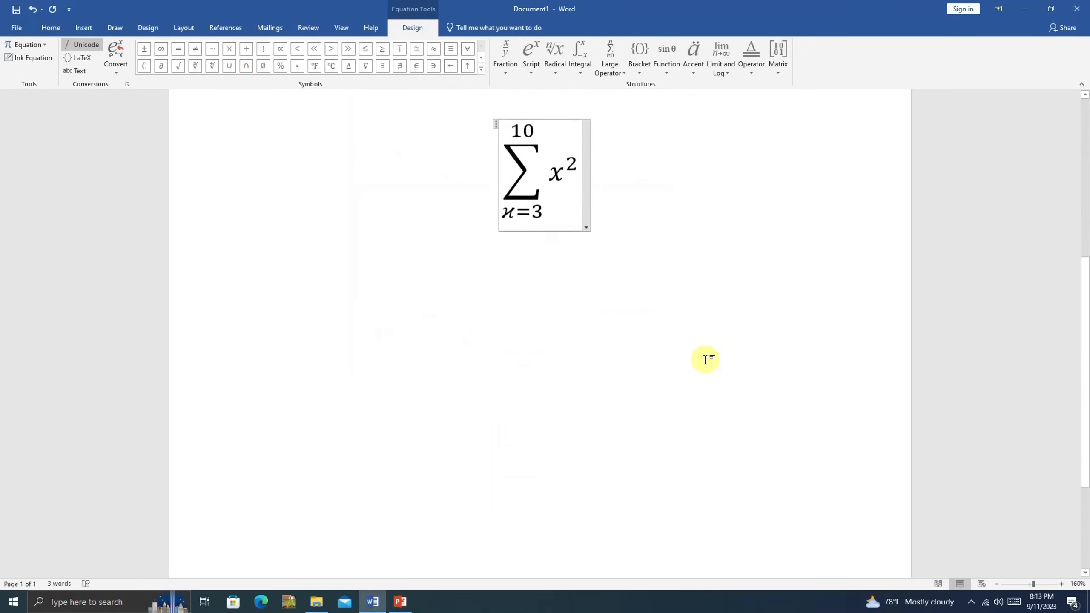
scroll(706, 360, up, 2)
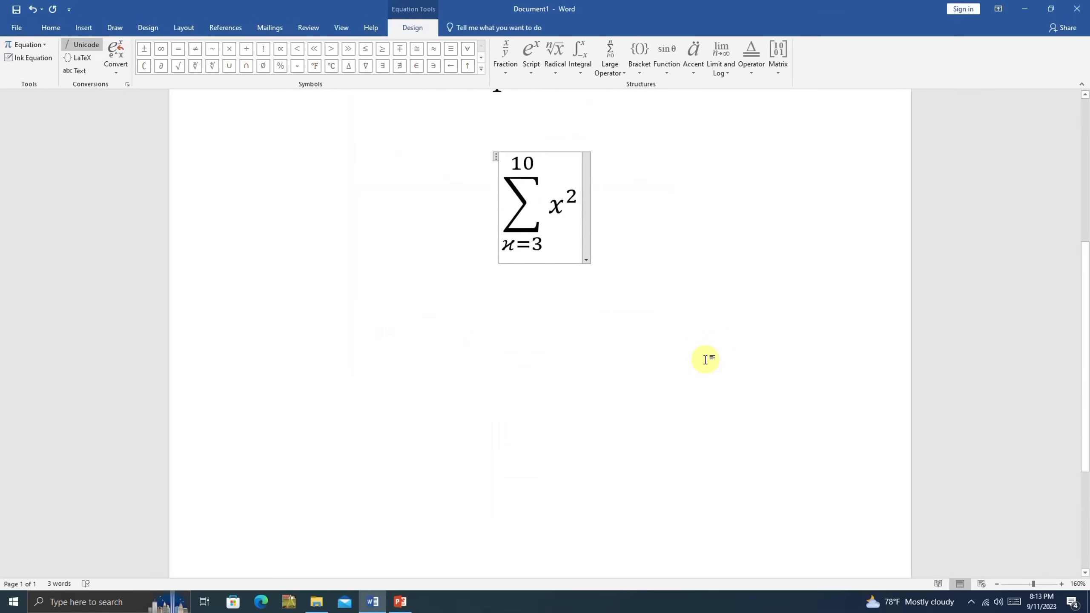
click(129, 102)
click(114, 28)
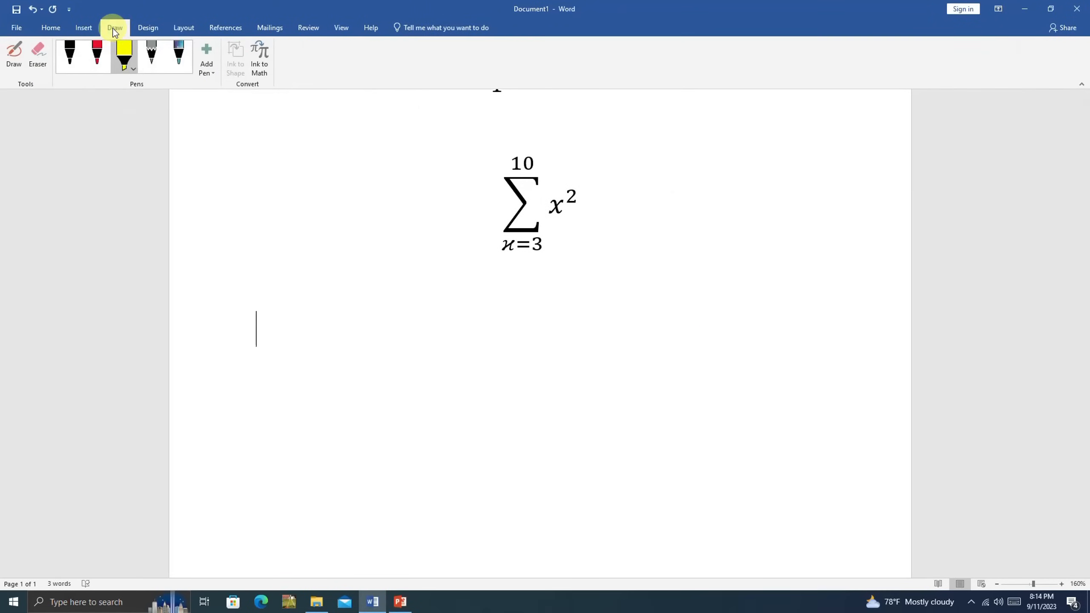
click(263, 49)
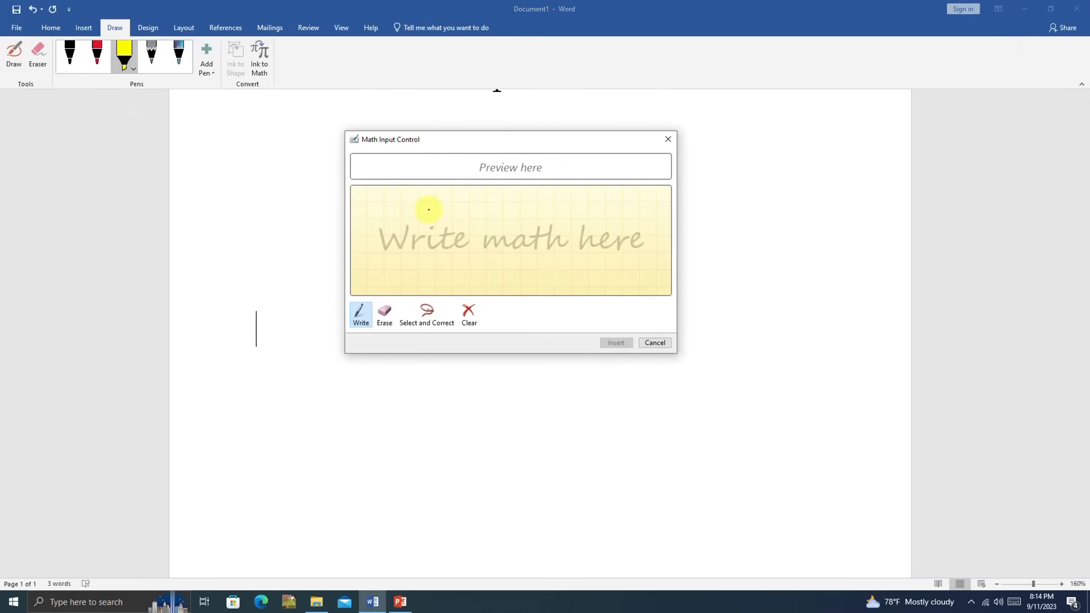
mouse_move(402, 205)
mouse_down()
mouse_move(418, 230)
mouse_move(400, 232)
mouse_move(425, 204)
mouse_move(471, 269)
mouse_up()
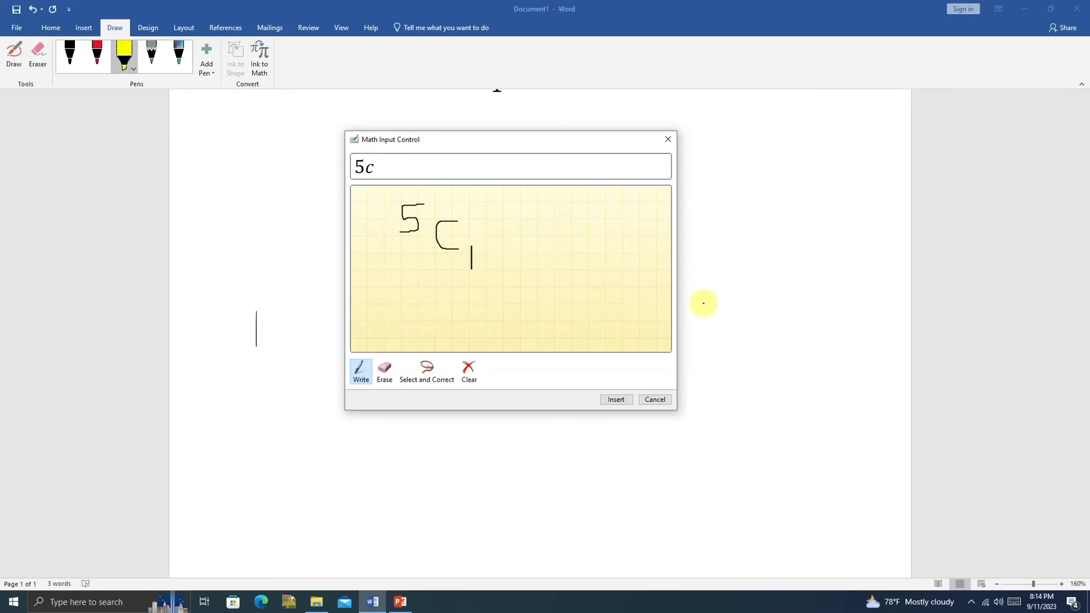
click(623, 399)
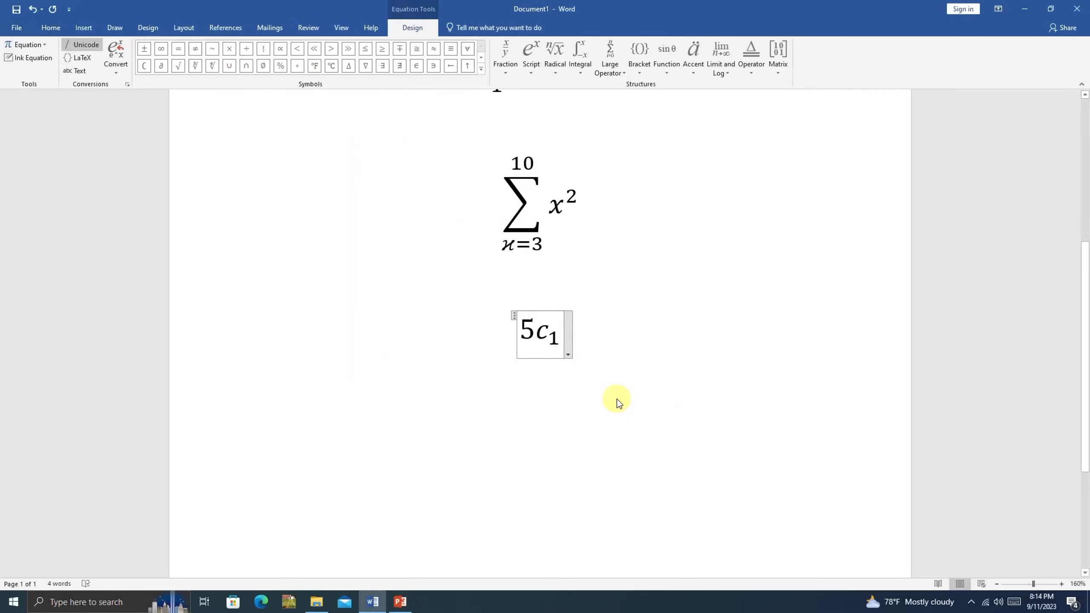
Handwrite the permutation expression 5P3, with the 3 as a subscript, and insert it below the combination expression
click(618, 403)
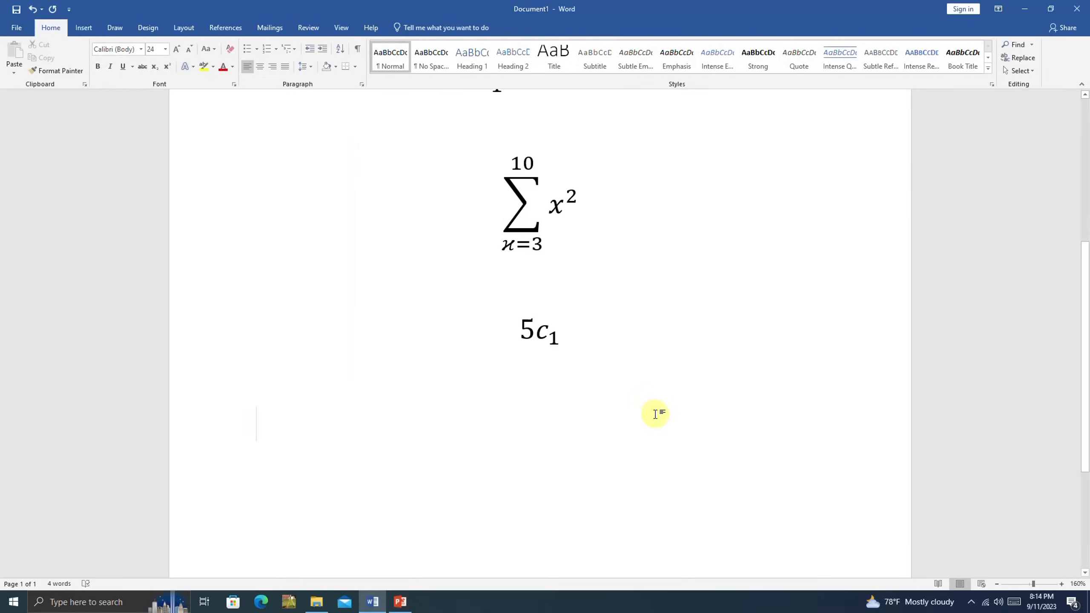
click(106, 34)
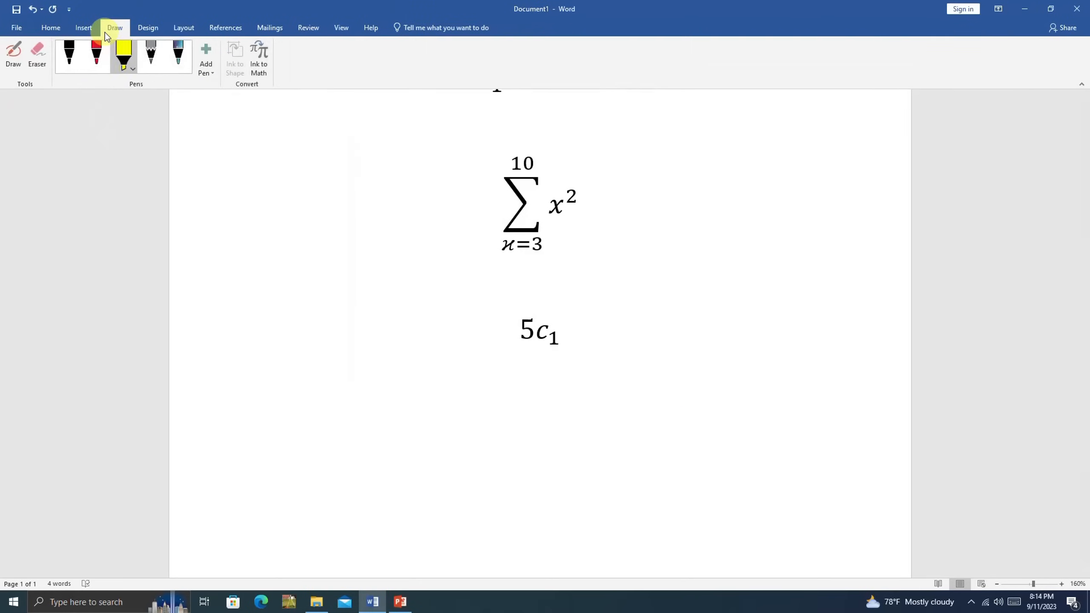
click(263, 64)
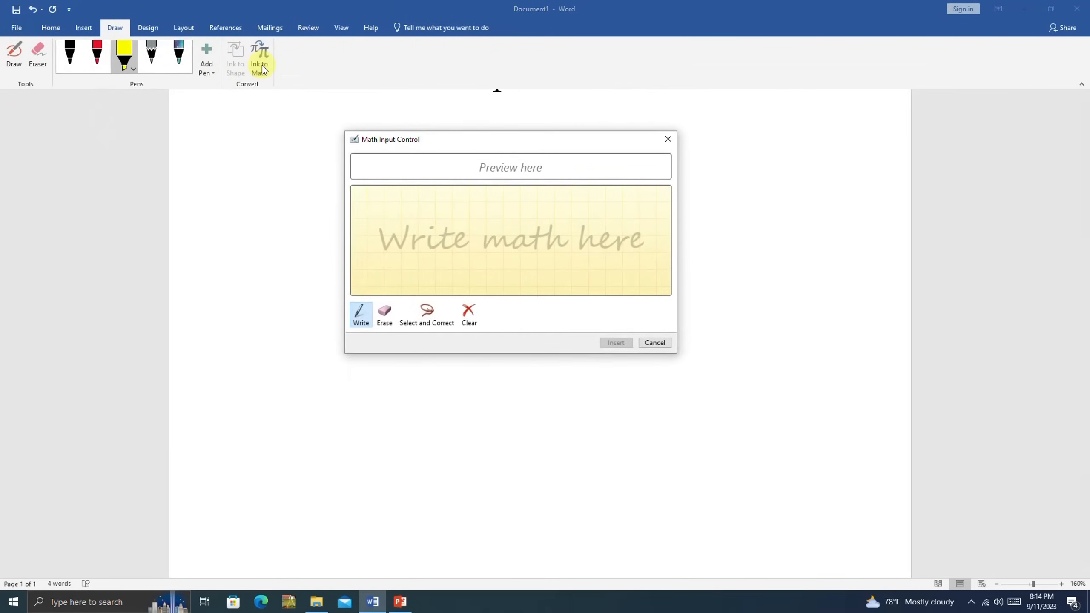
mouse_move(392, 208)
mouse_down()
mouse_move(397, 233)
mouse_move(381, 239)
mouse_move(414, 209)
mouse_move(429, 252)
mouse_move(438, 225)
mouse_move(430, 243)
mouse_up()
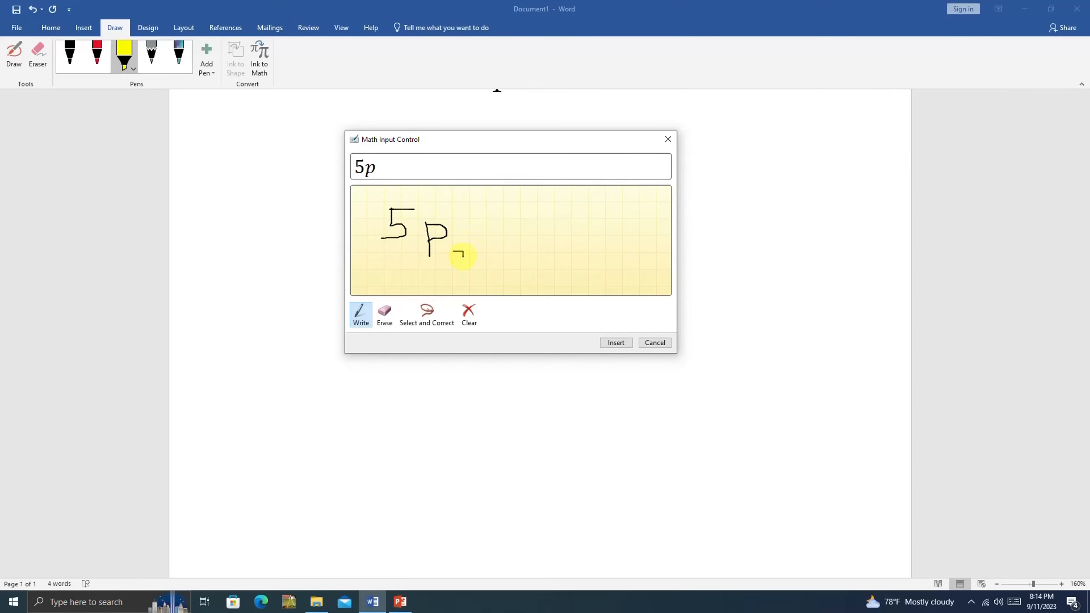
drag(467, 265, 450, 268)
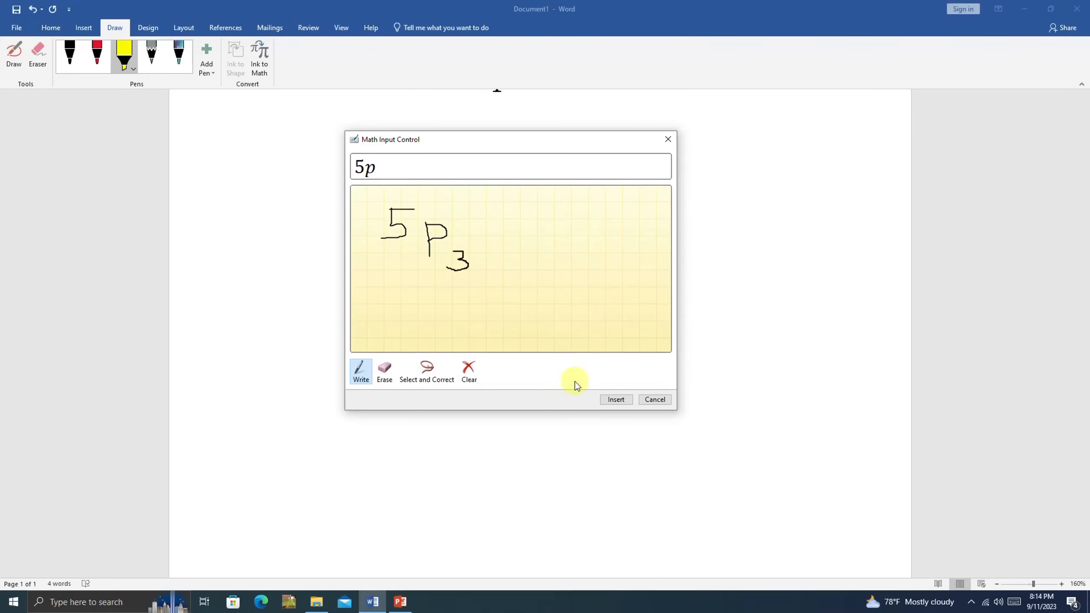
click(610, 395)
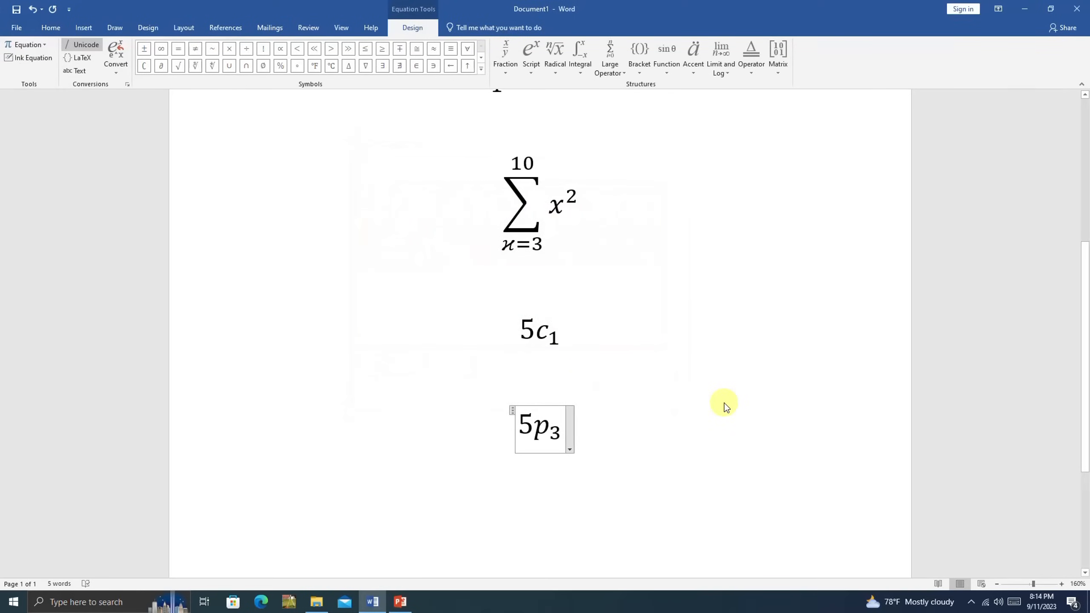
Handwrite the square root of 1000 as an ink equation and insert it below the permutation expression
key(Return)
key(Return)
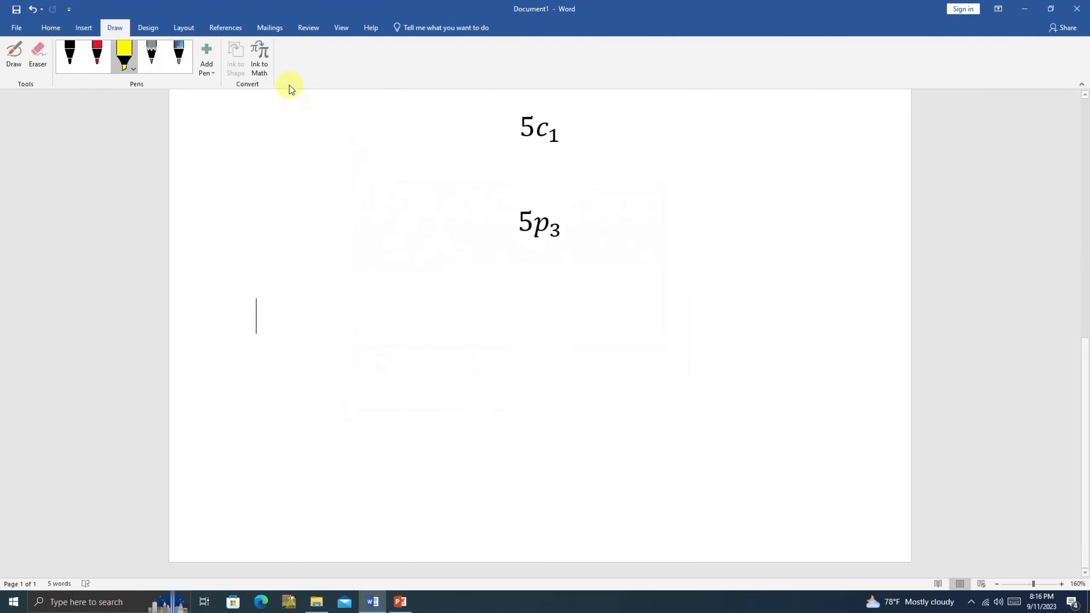
click(261, 58)
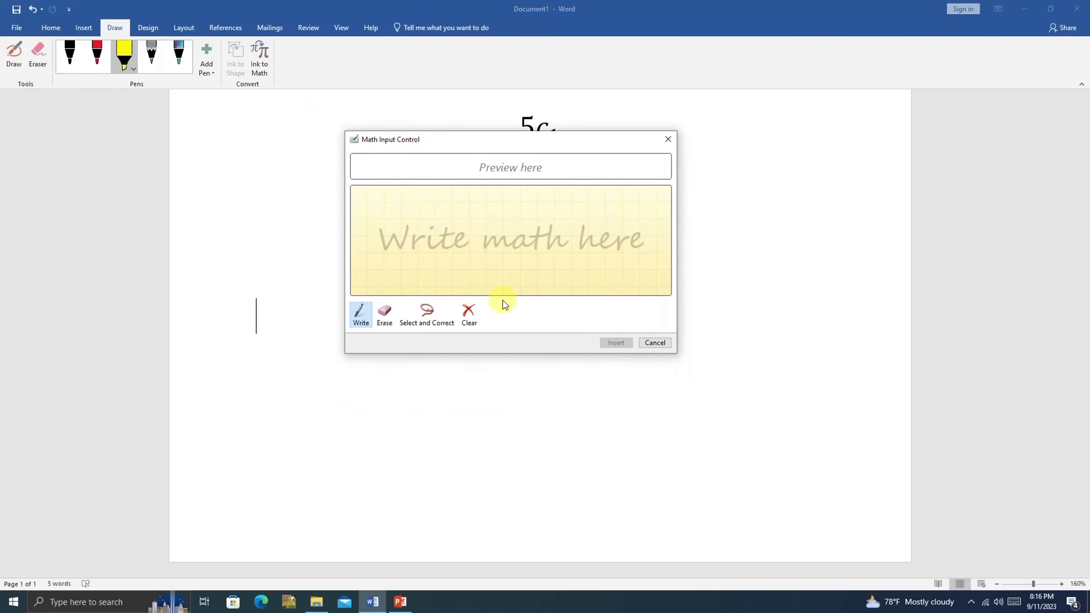
mouse_move(403, 262)
mouse_down()
mouse_move(436, 282)
mouse_move(429, 206)
mouse_move(544, 207)
mouse_up()
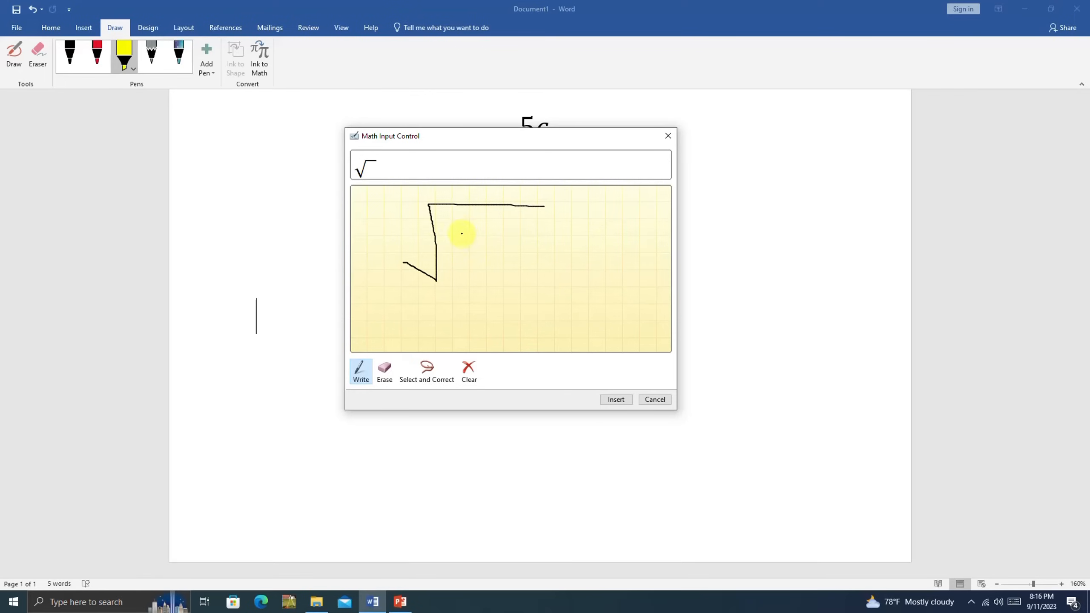
mouse_move(458, 225)
mouse_down()
mouse_move(458, 259)
mouse_move(483, 243)
mouse_move(502, 257)
mouse_move(502, 234)
mouse_move(522, 247)
mouse_move(532, 236)
mouse_up()
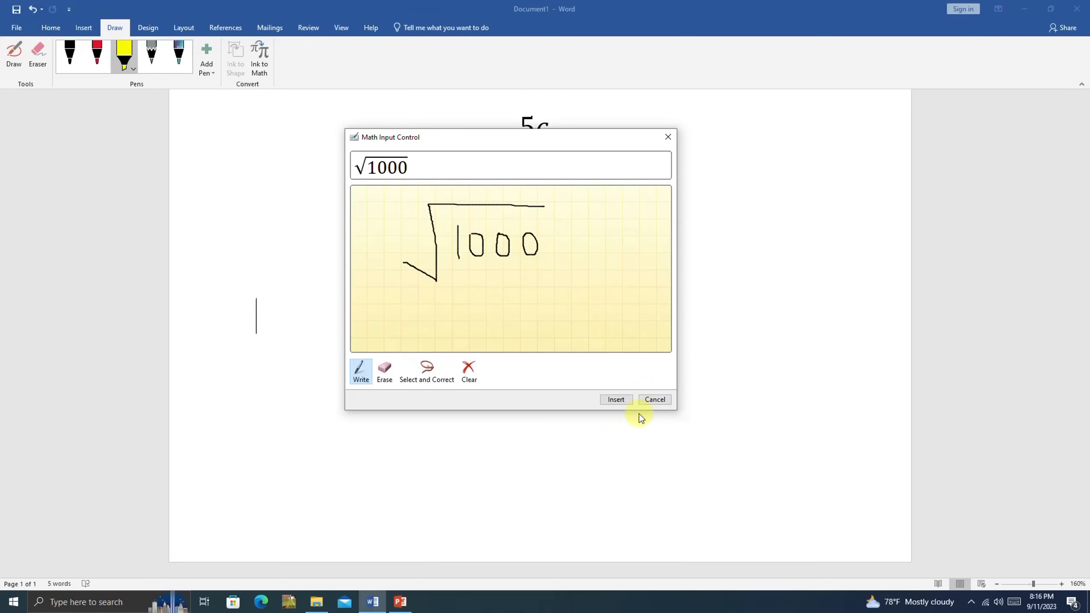
click(625, 402)
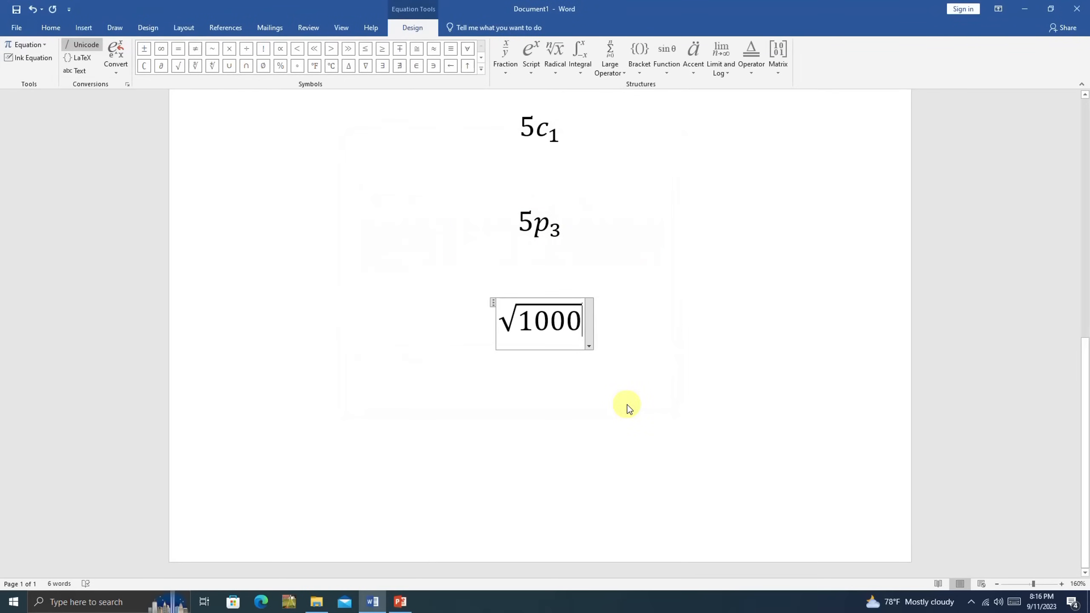
Handwrite x raised to the fractional power 3/2 and insert it below the square root expression
click(627, 406)
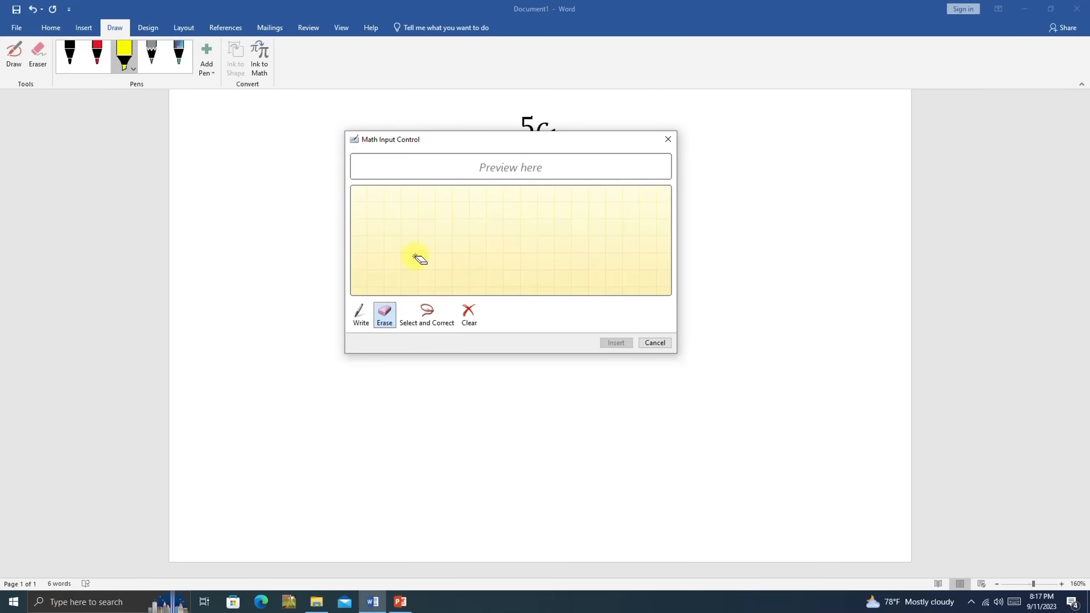
click(359, 313)
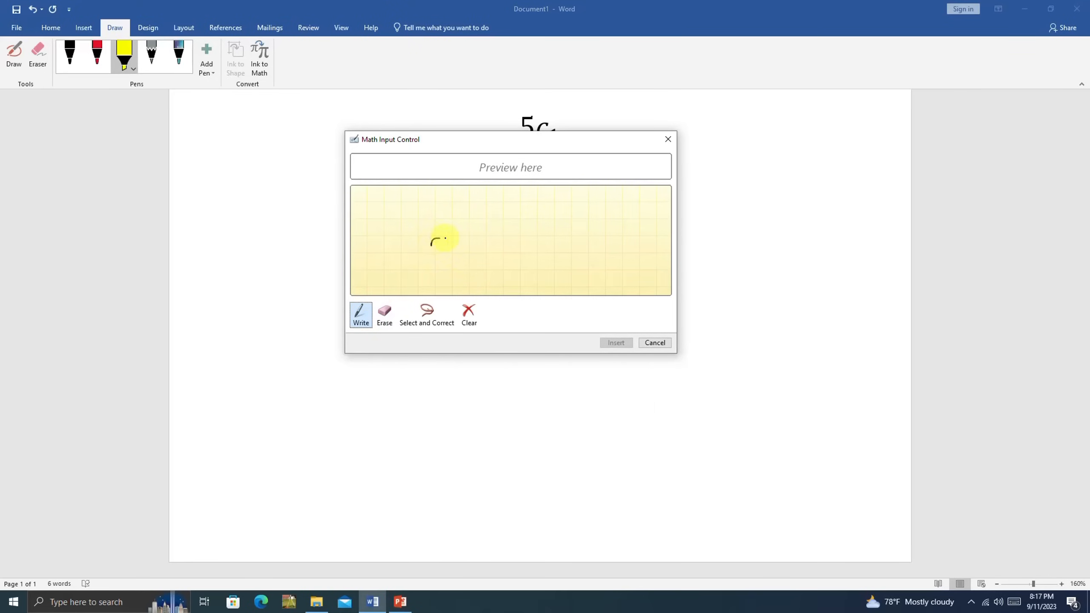
mouse_move(445, 238)
mouse_down()
mouse_move(433, 265)
mouse_move(464, 237)
mouse_move(476, 266)
mouse_up()
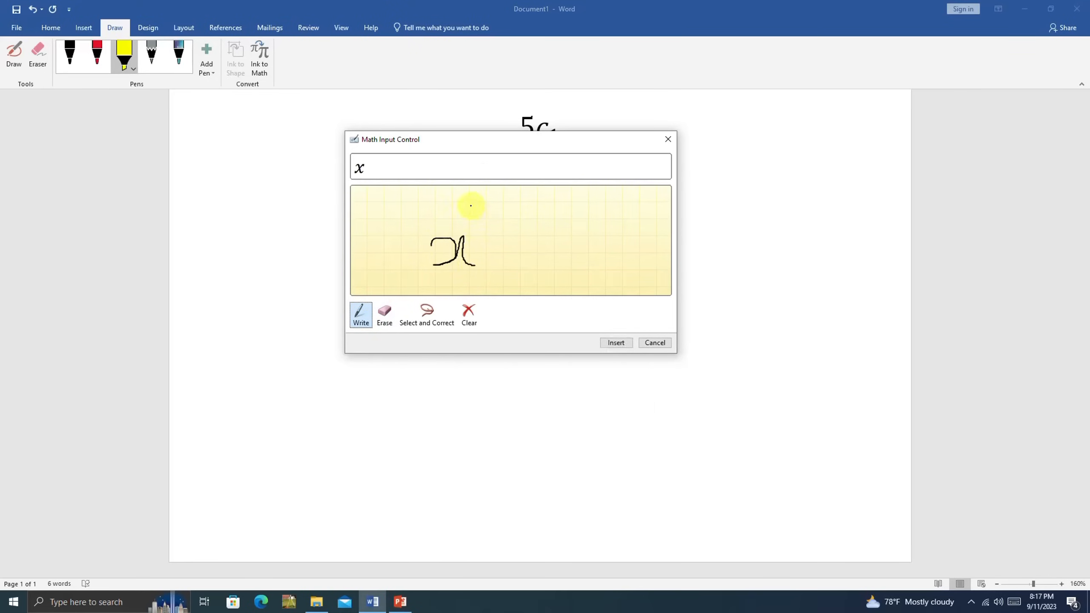
drag(475, 197, 493, 235)
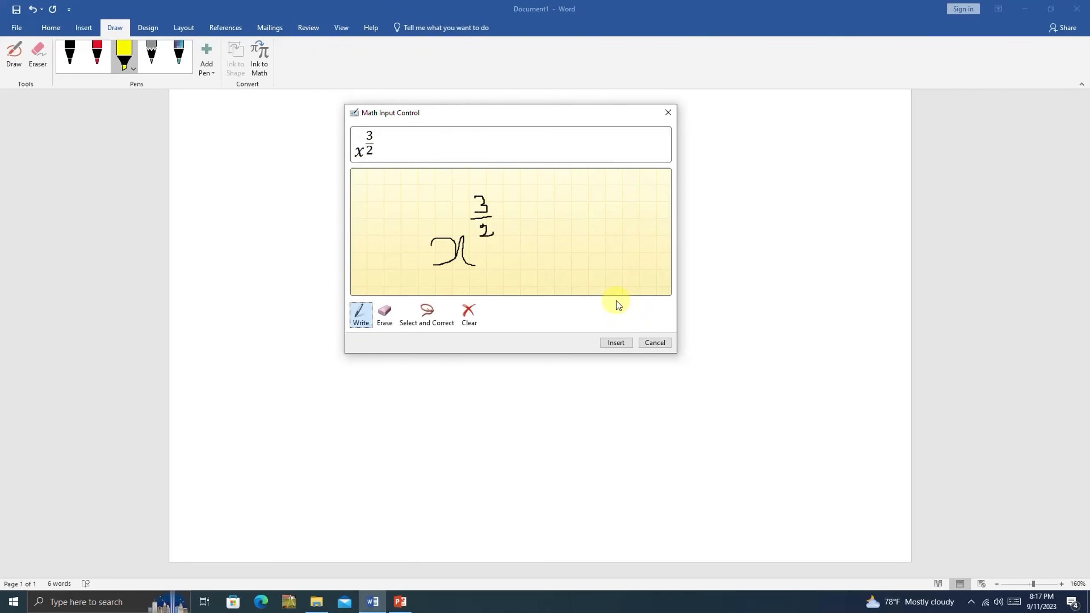
click(622, 344)
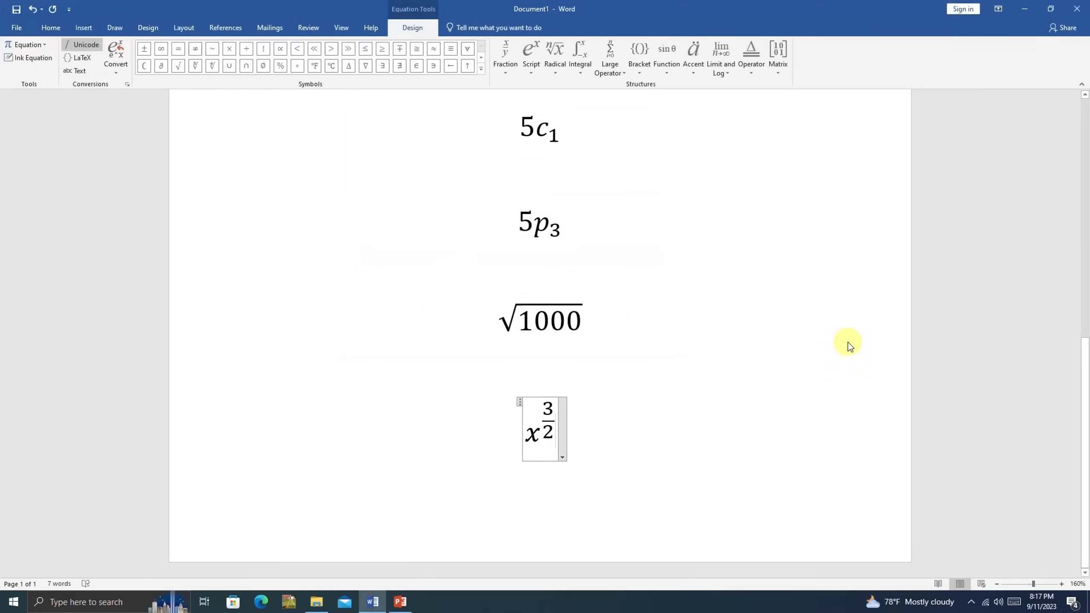